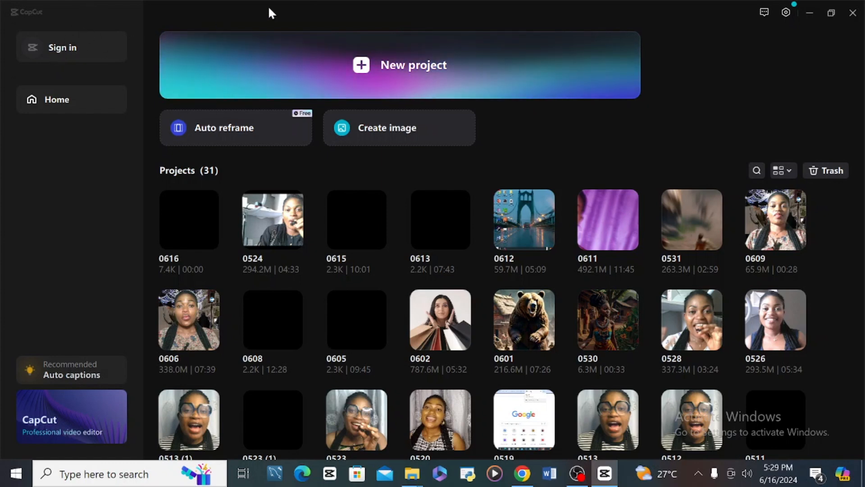
- Create a new project and import the video WIN_20240616_16_56_33_Pro from the Camera Roll folder
left_click(354, 50)
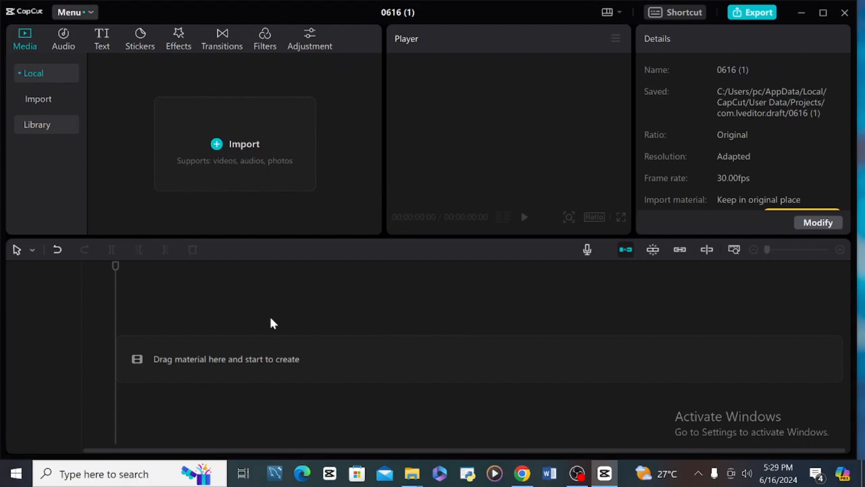
left_click(220, 143)
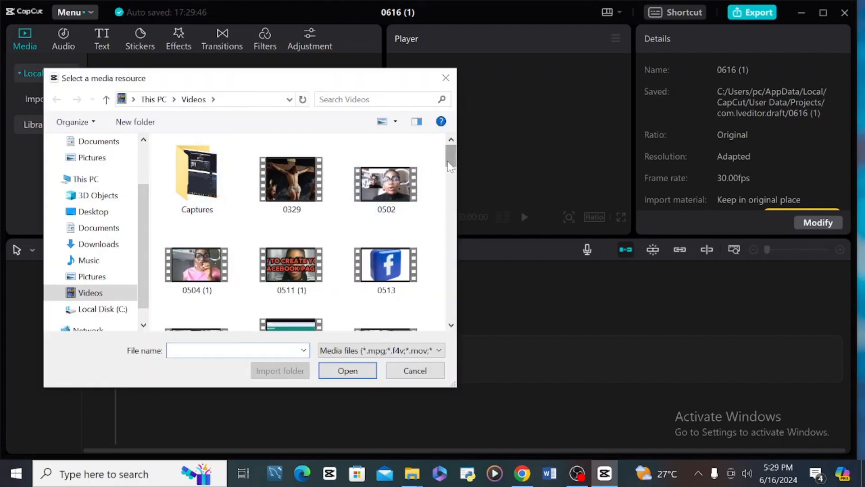
mouse_move(448, 164)
left_mouse_down()
mouse_move(468, 331)
mouse_move(445, 296)
mouse_move(444, 174)
mouse_move(432, 159)
left_mouse_up()
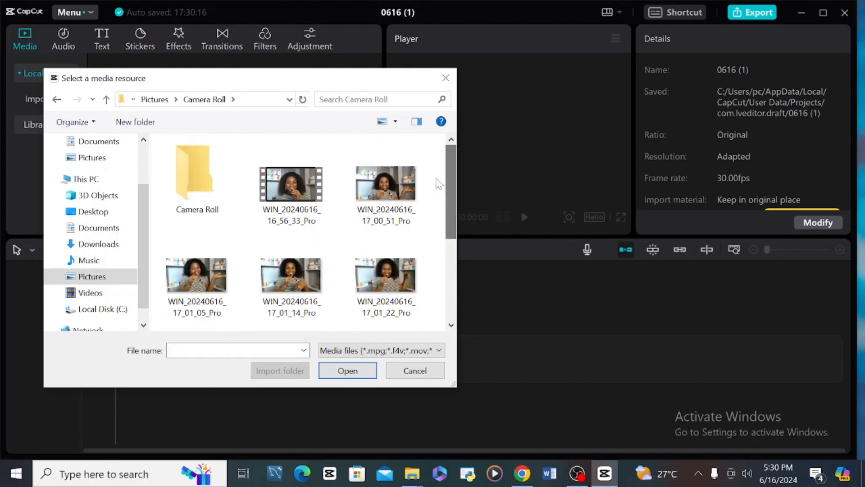
left_click(269, 201)
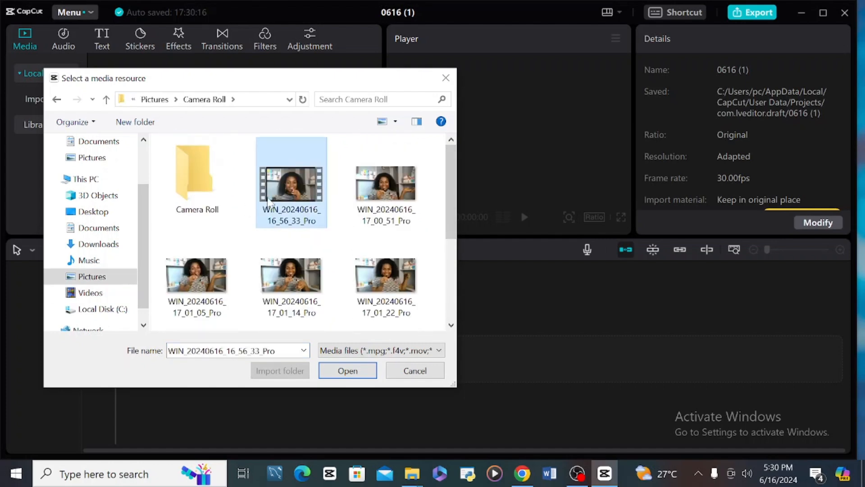
left_click(352, 368)
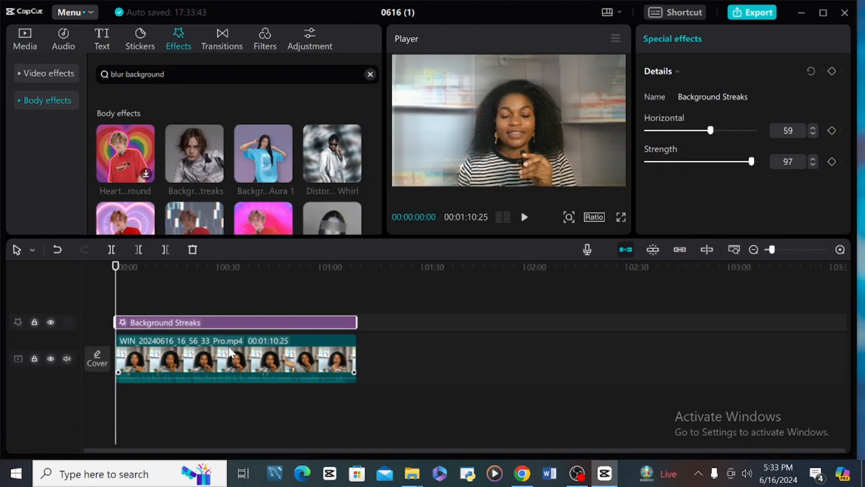
- Play back short stretches of the clip's opening seconds to check its picture and sound
left_click(523, 217)
left_click(523, 217)
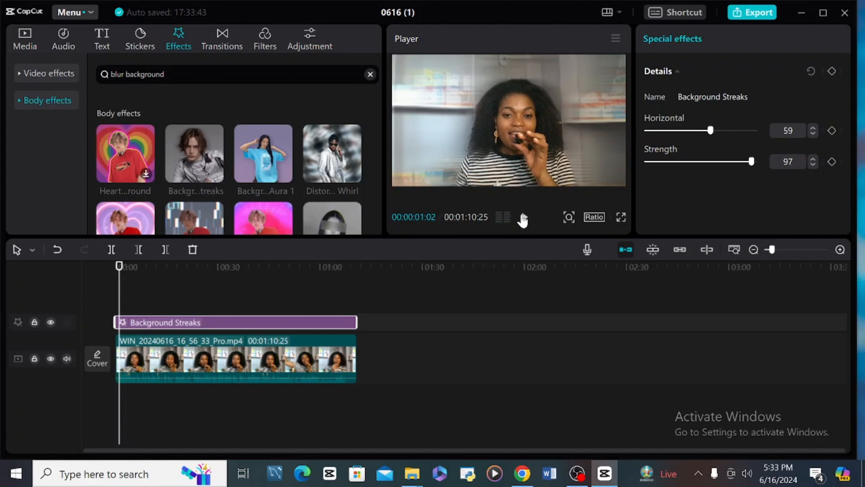
left_click(25, 40)
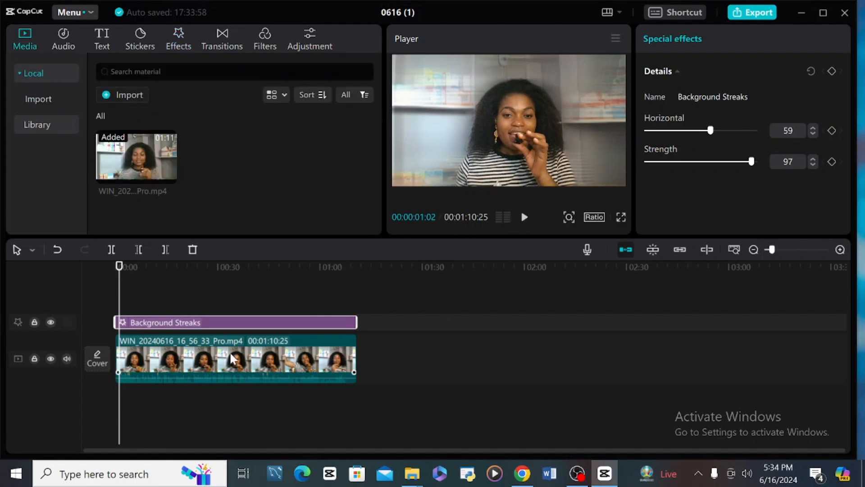
left_click(227, 358)
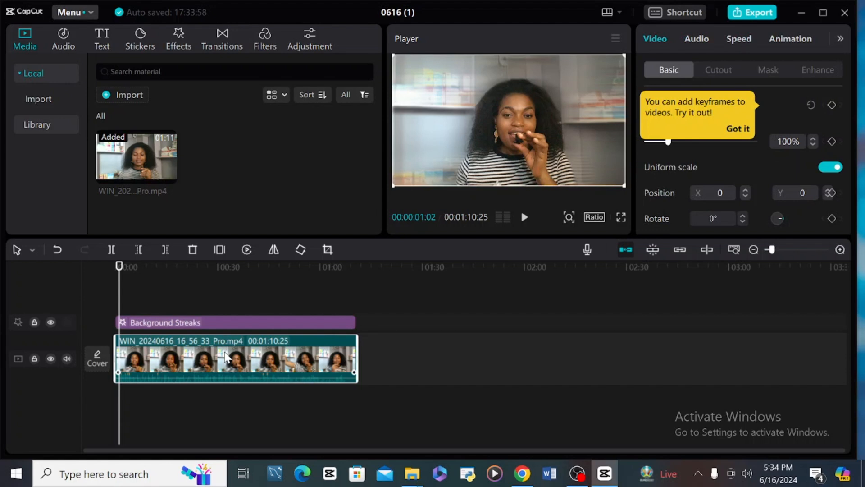
left_click(525, 217)
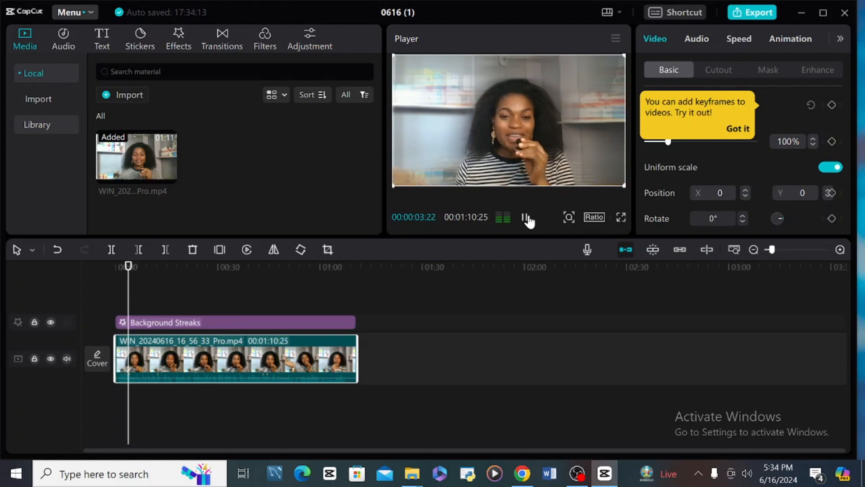
left_click(526, 218)
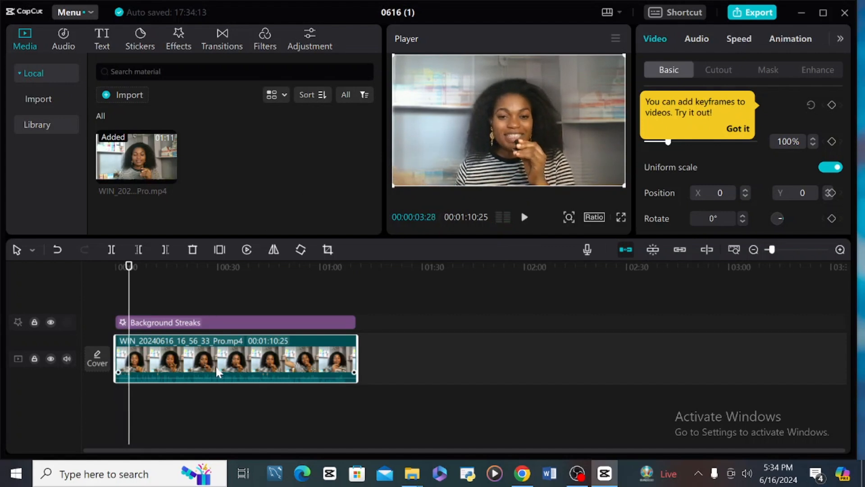
left_click(522, 218)
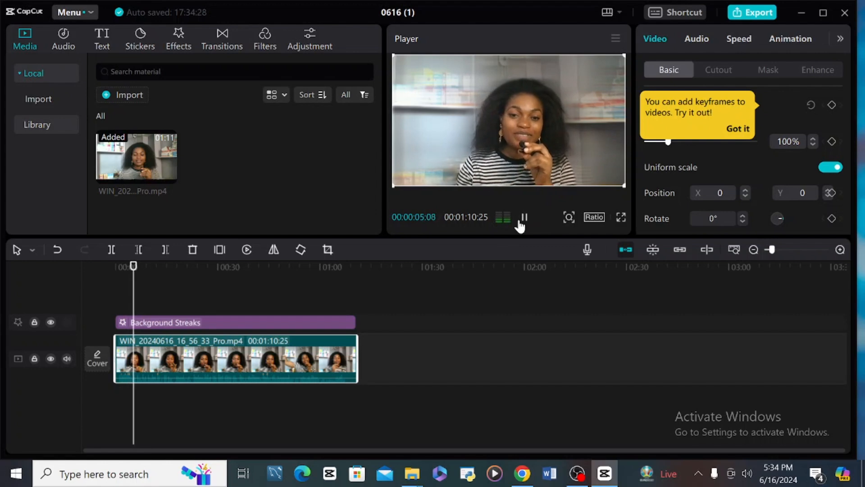
left_click(520, 219)
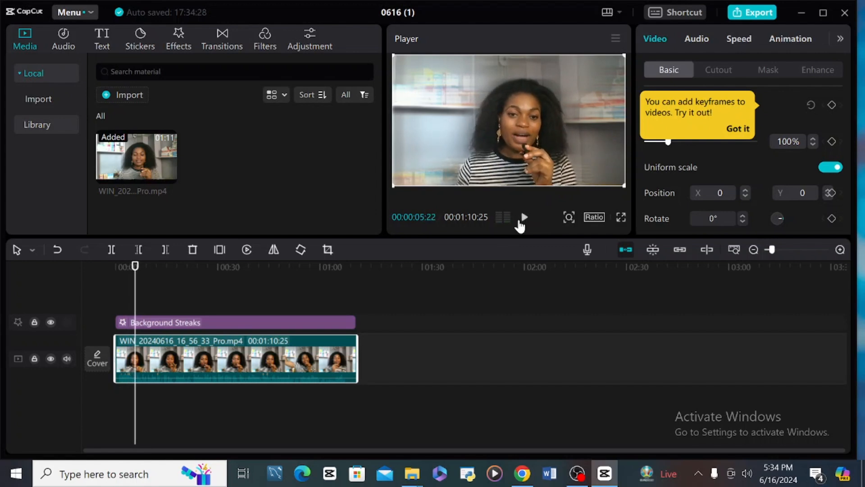
- Raise the video clip's volume to 20.0 dB and play a few seconds to check it
left_click(697, 43)
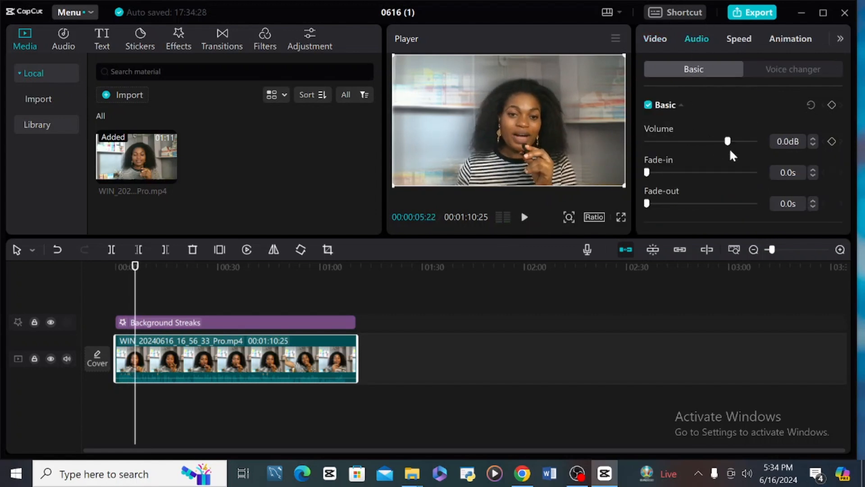
left_click(755, 142)
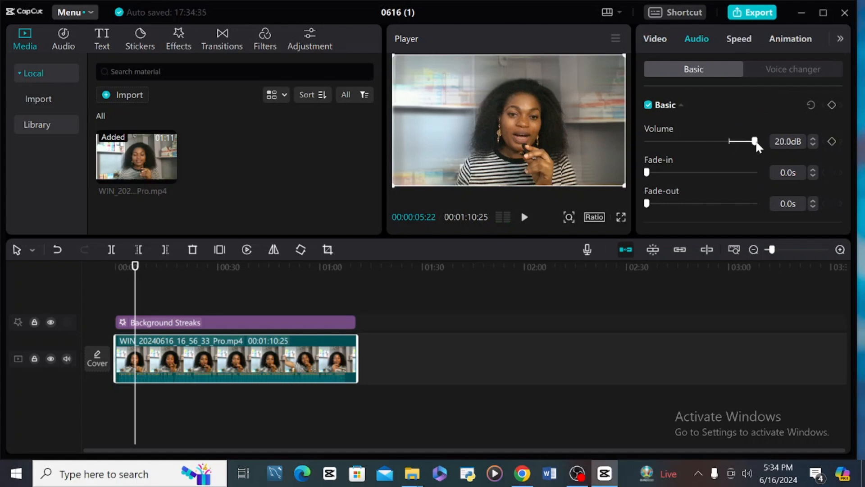
left_click(523, 218)
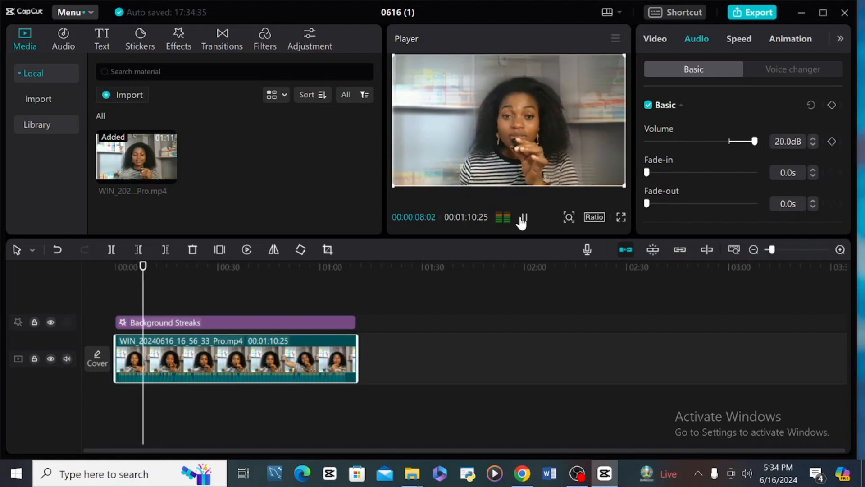
left_click(523, 218)
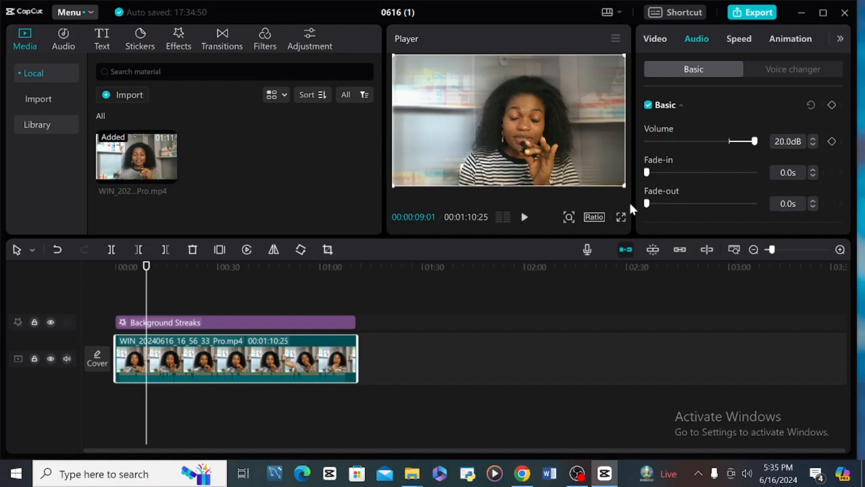
left_click(258, 44)
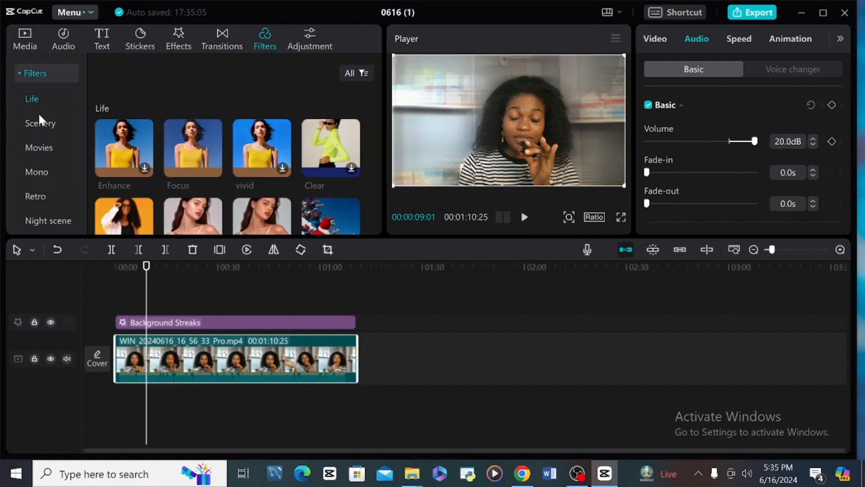
left_click(42, 123)
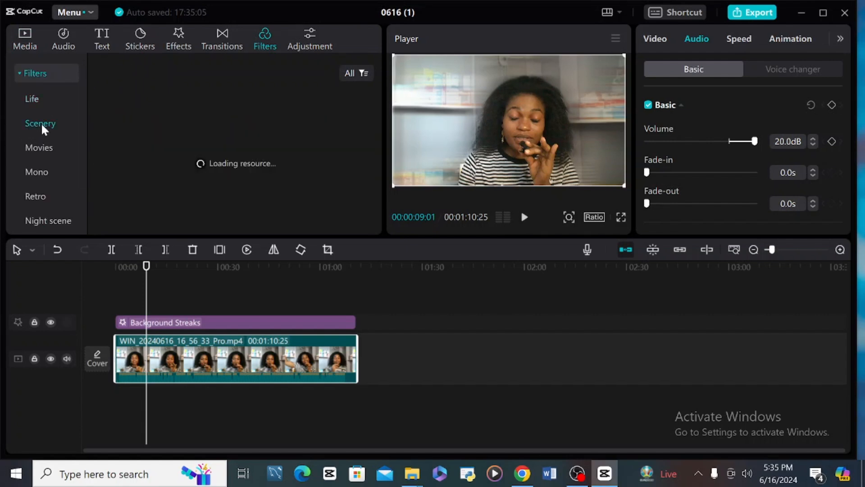
left_click(236, 36)
left_click(172, 39)
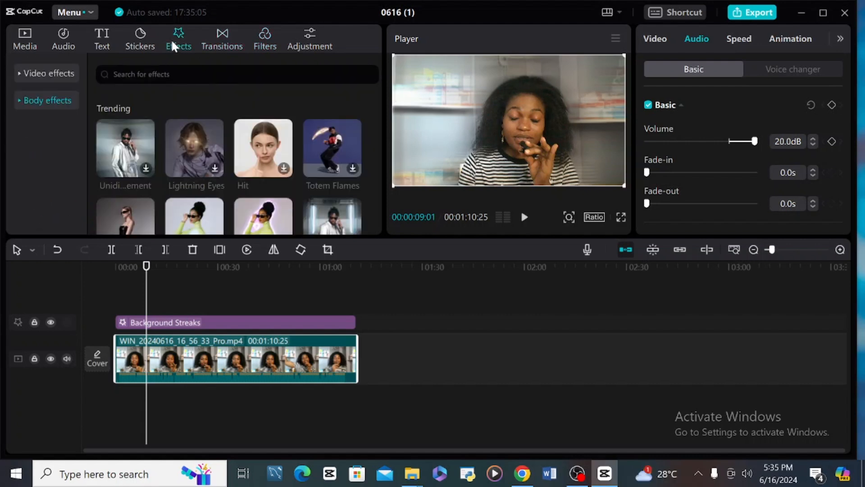
left_click(150, 36)
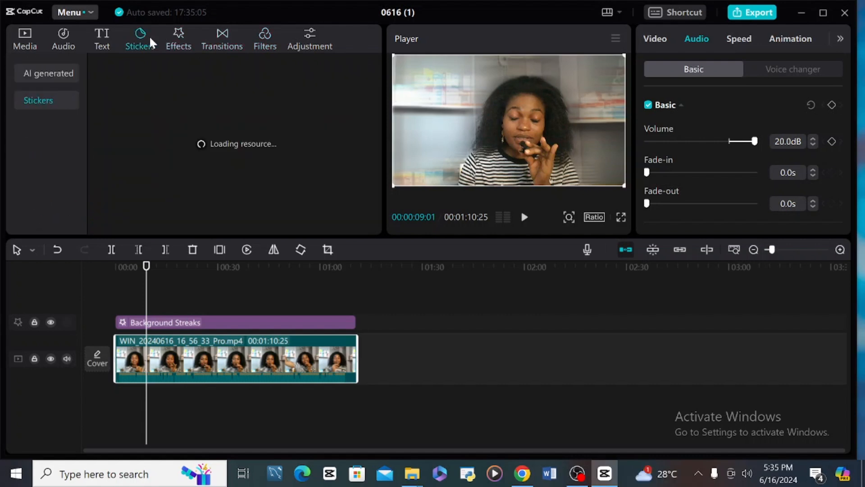
left_click(112, 40)
left_click(298, 35)
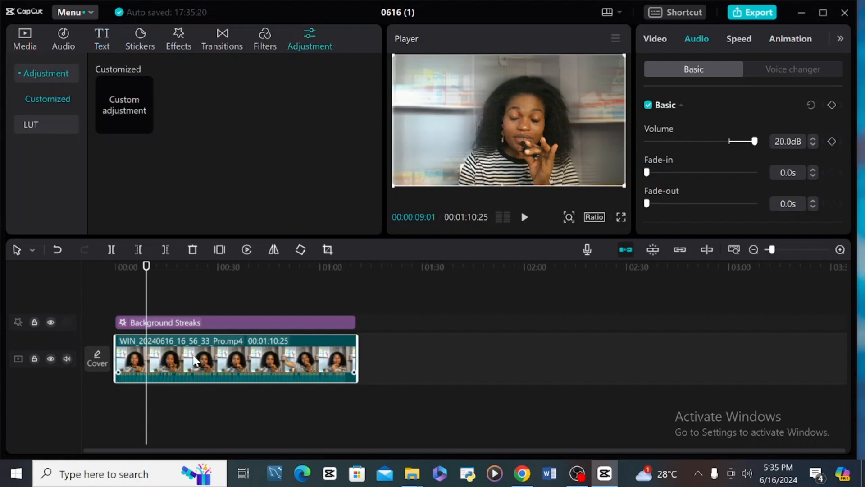
- Try different frames from the video as the project's cover image, starting from the beginning of the timeline
left_click_drag(144, 315, 102, 367)
left_click(100, 365)
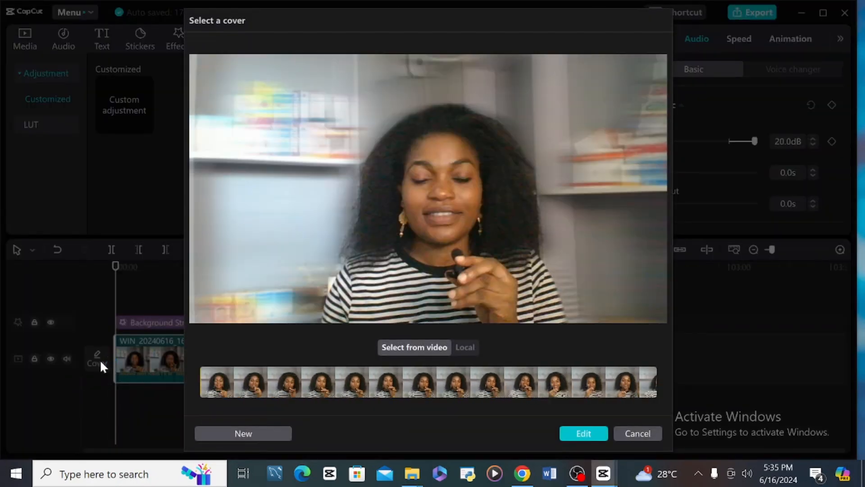
left_click(346, 386)
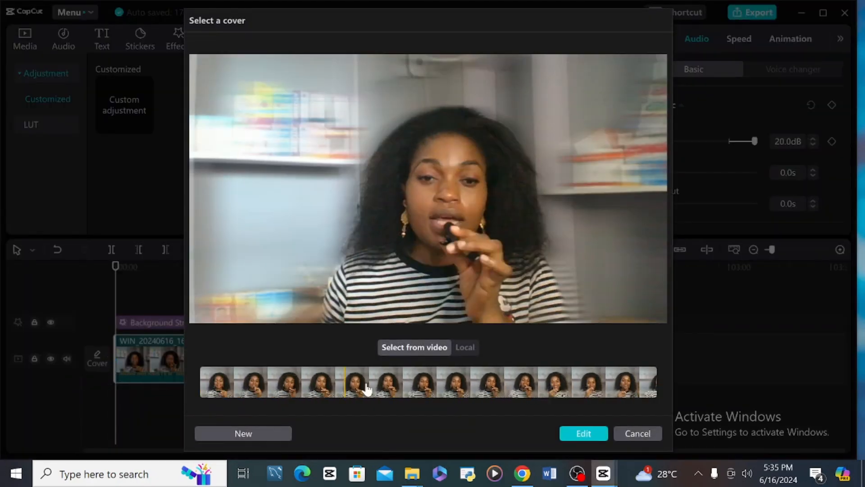
left_click(420, 395)
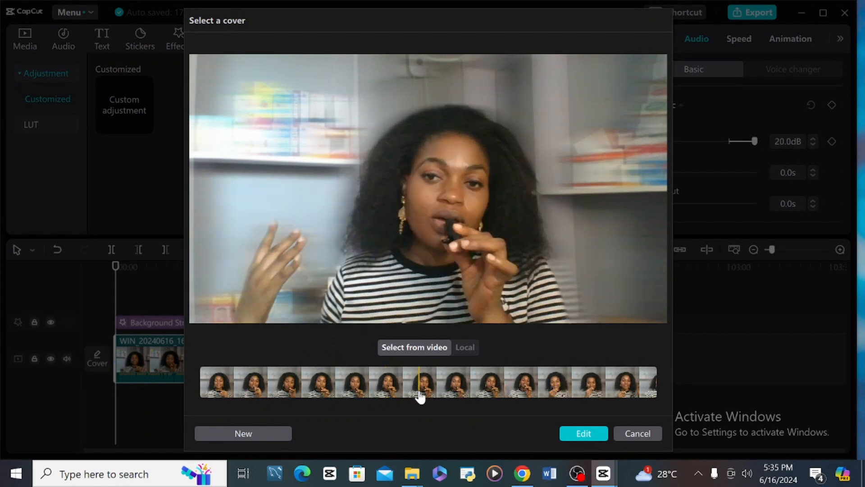
left_click(456, 396)
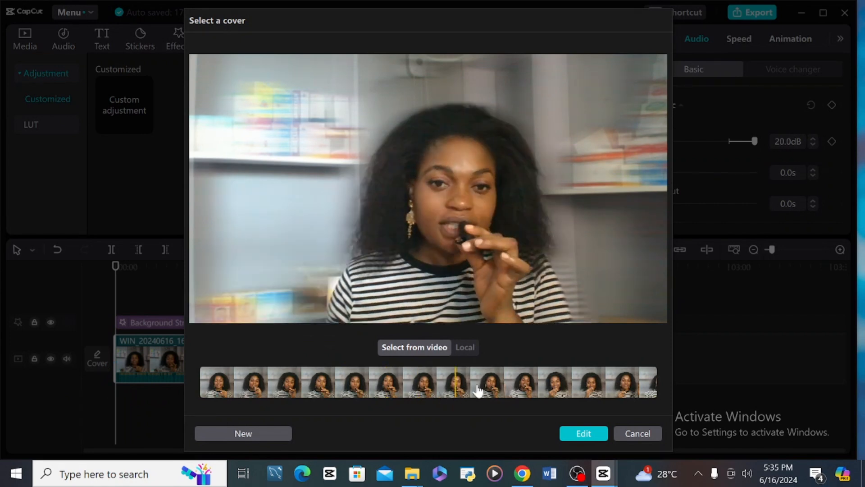
left_click(490, 393)
left_click(521, 386)
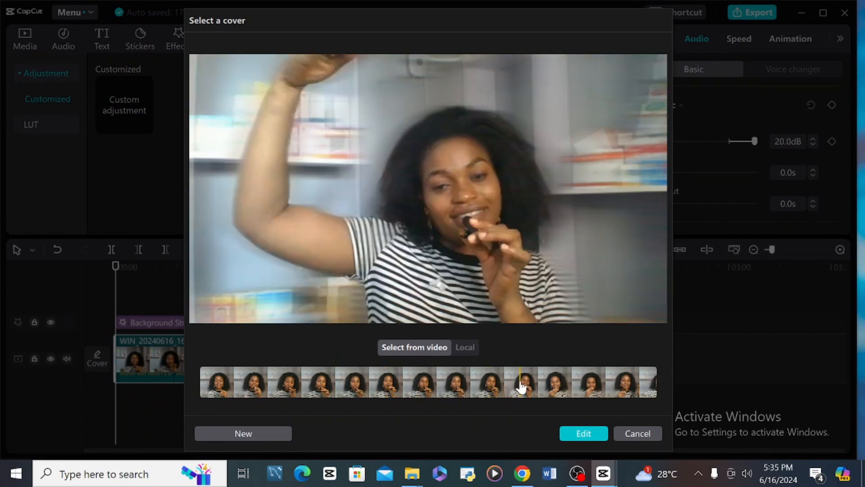
left_click(586, 383)
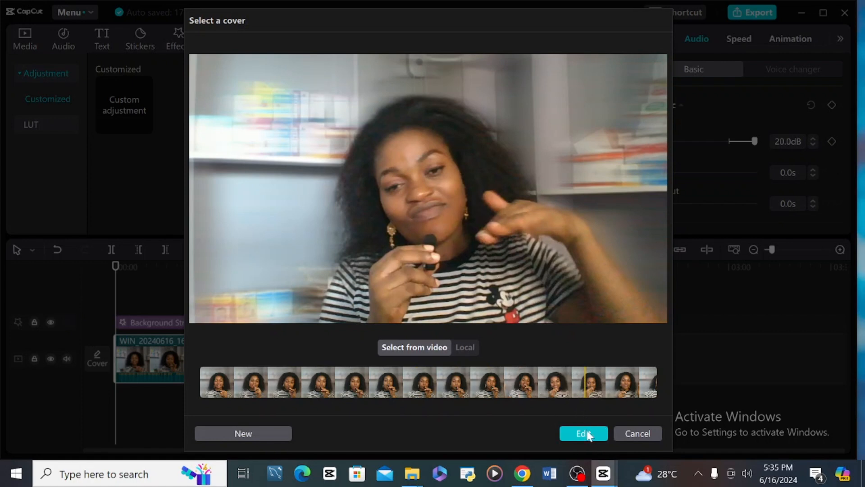
left_click(592, 395)
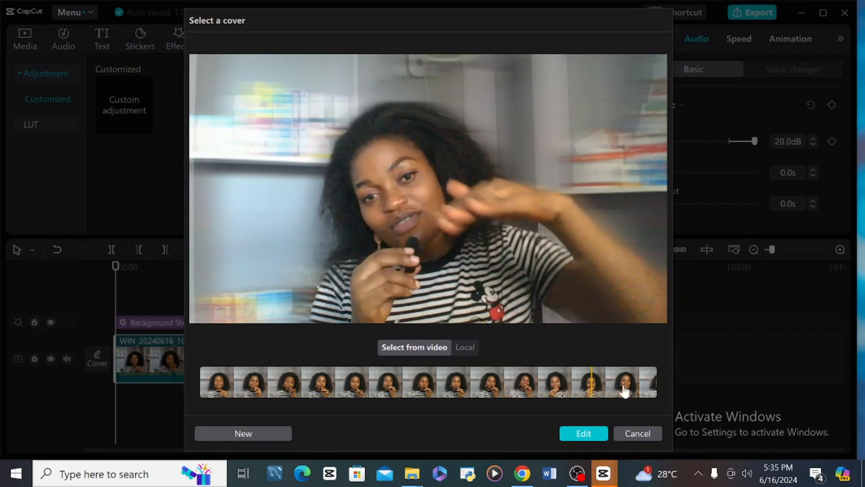
left_click(643, 435)
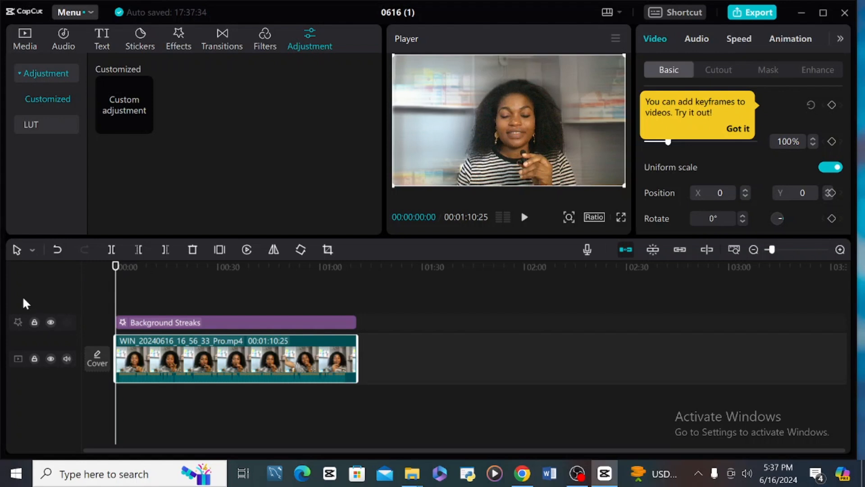
left_click(31, 250)
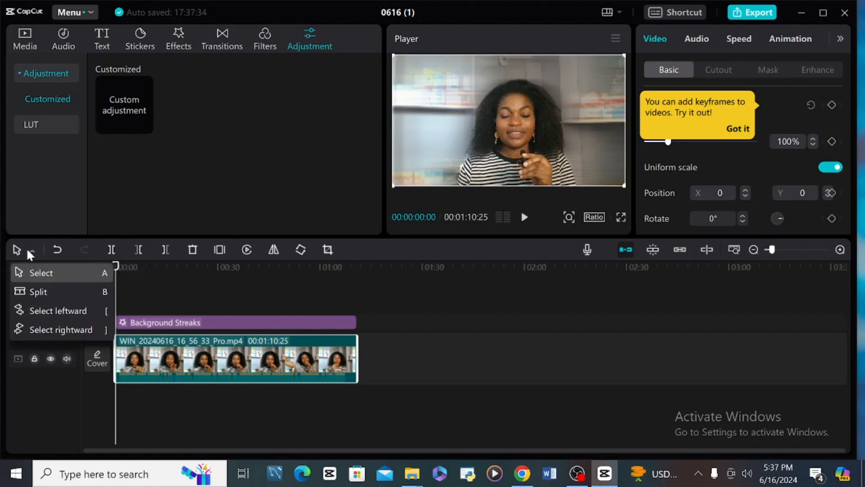
left_click(16, 249)
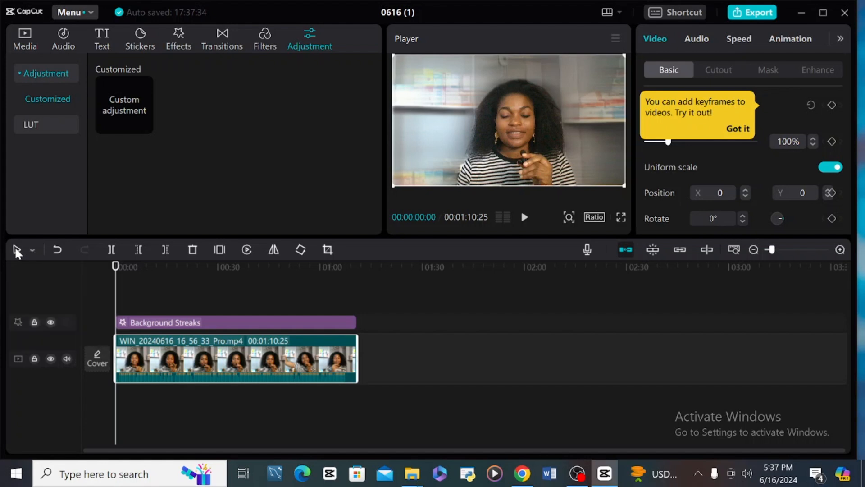
left_click(32, 250)
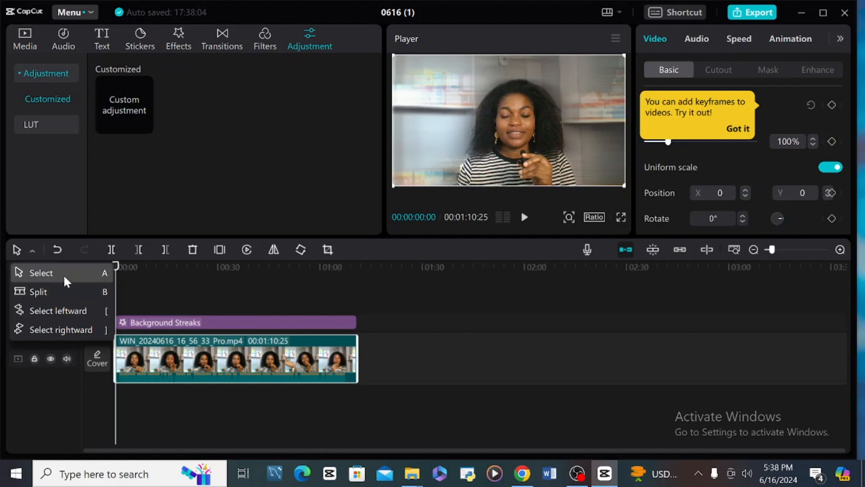
- Deselect the video clip and place the playhead at 00:00:27:25 on the timeline
left_click(167, 290)
left_click(164, 286)
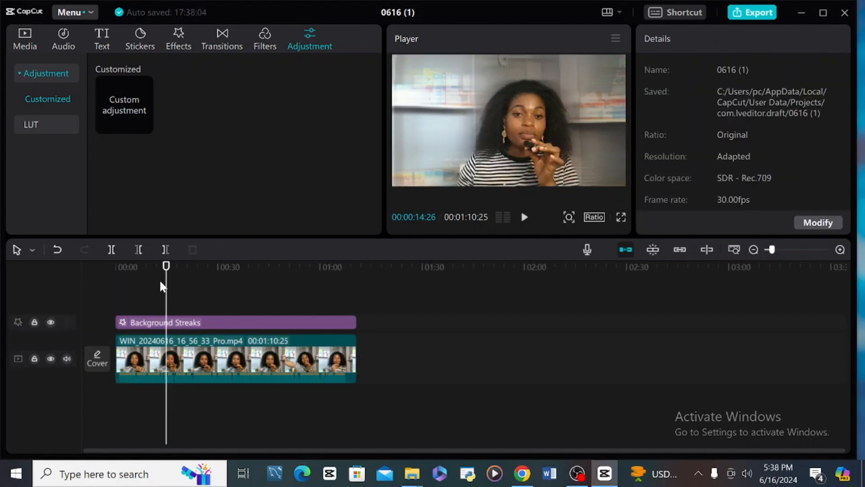
left_click_drag(167, 291, 76, 280)
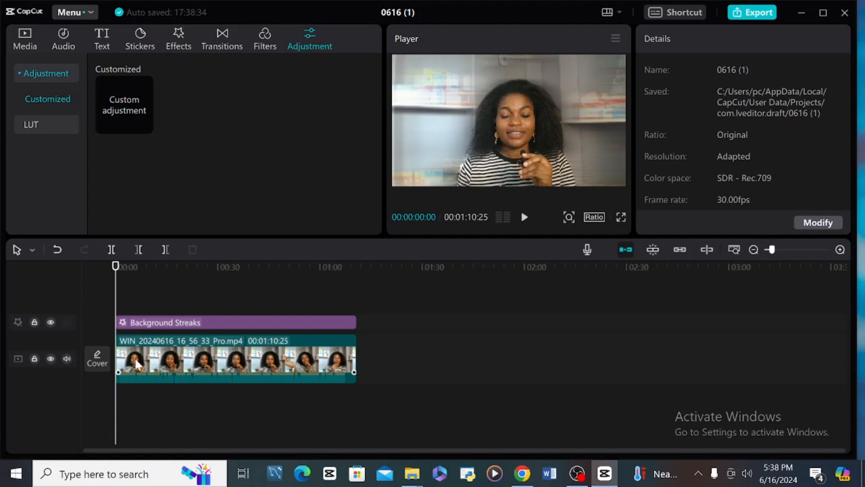
left_click_drag(116, 308, 212, 356)
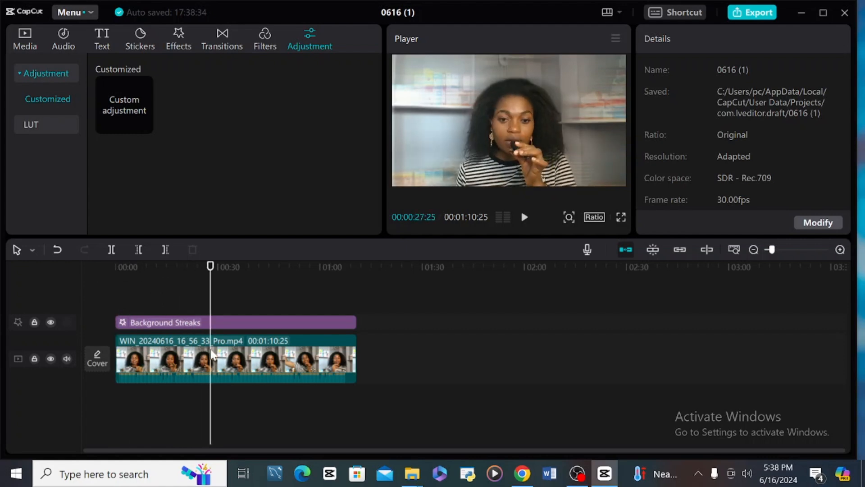
- Split the video clip at 00:00:27:25, select the part after the cut and undo the split
key("ctrl+b")
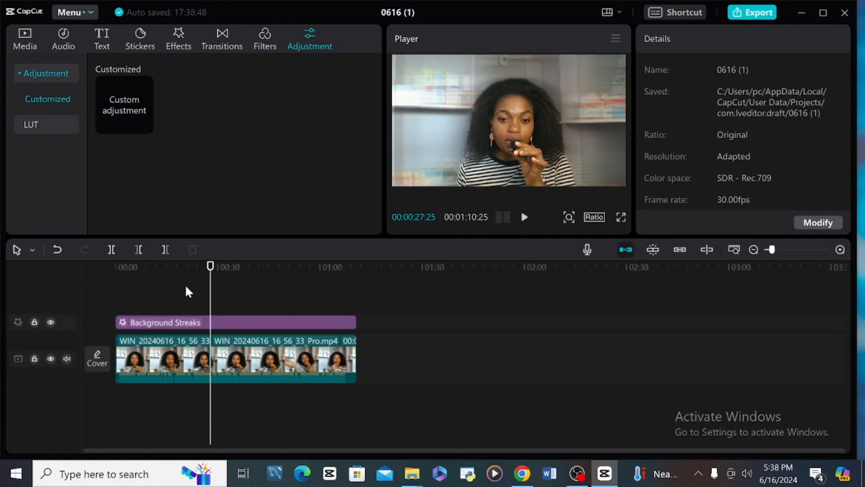
left_click(255, 367)
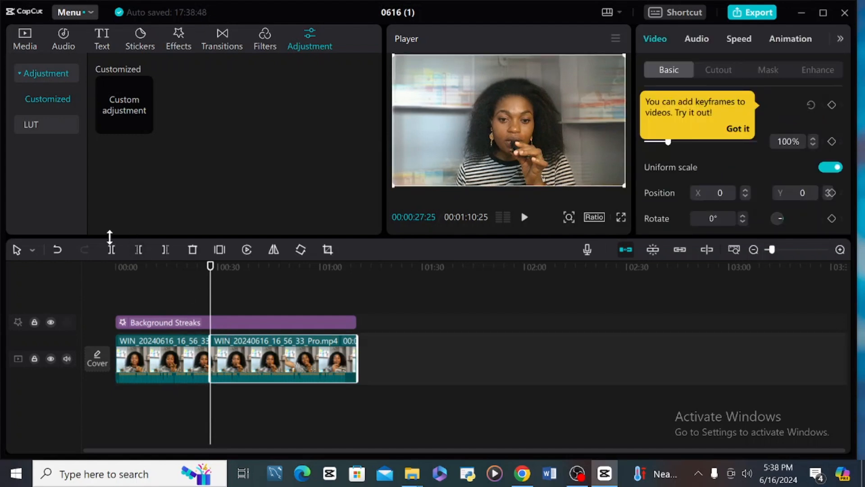
left_click(57, 250)
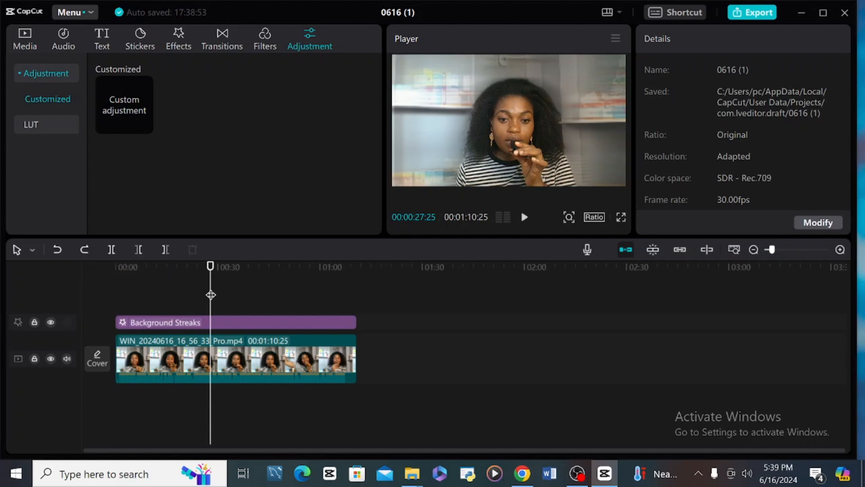
- Split the video clip at 00:00:27:25 again, and try deleting the part after the cut before restoring it
key("ctrl+b")
mouse_move(210, 295)
left_mouse_down()
mouse_move(237, 286)
mouse_move(212, 281)
left_mouse_up()
left_click(267, 348)
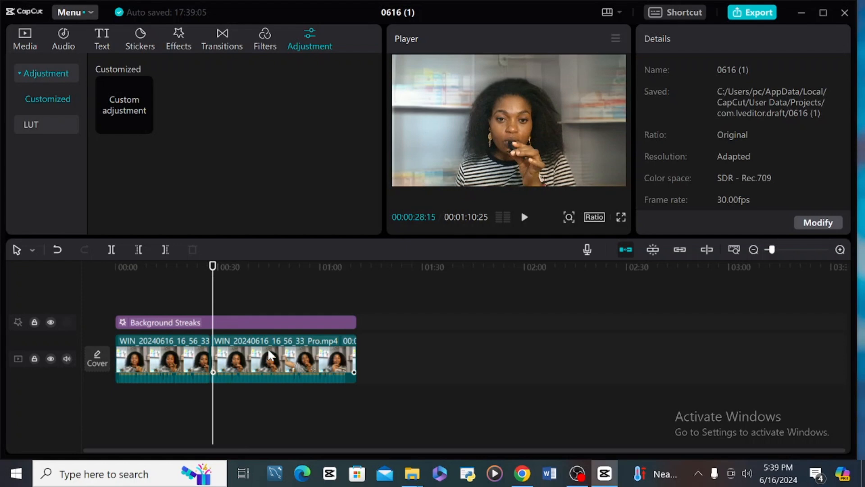
key("Delete")
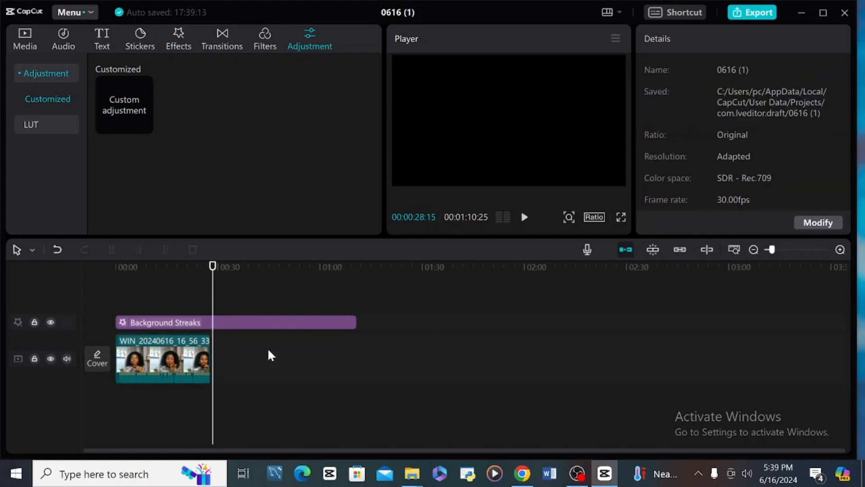
key("ctrl+z")
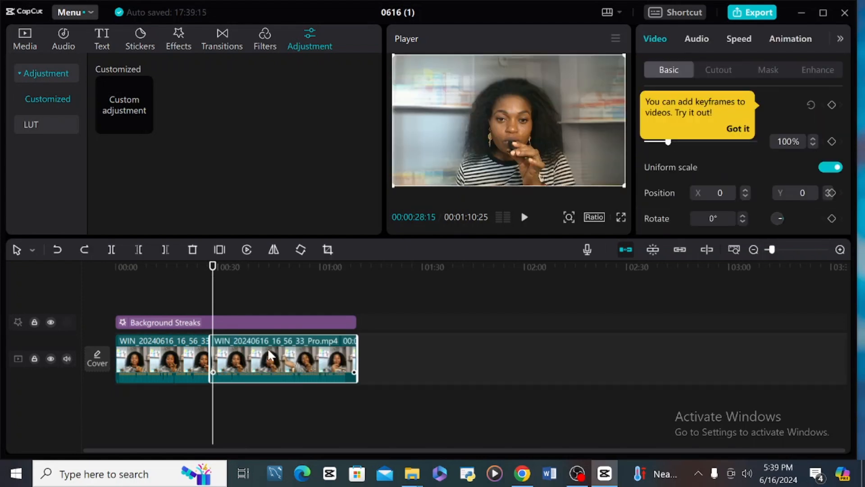
- Try deleting the second part once more, and undo the edits back to a single unsplit clip
left_click(192, 250)
key("ctrl+z")
left_click(54, 257)
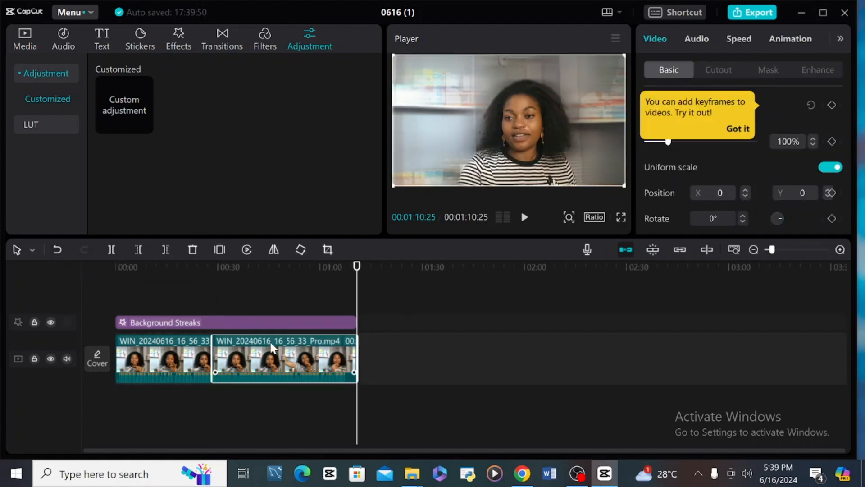
key("ctrl+z")
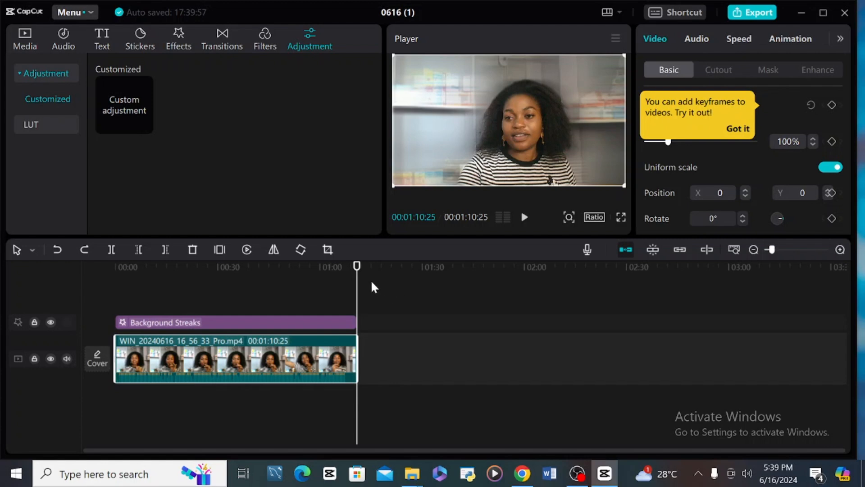
- Place the playhead at 00:00:18:02 and try mirroring the video clip, flipping it back to its original orientation
left_click_drag(360, 286, 177, 338)
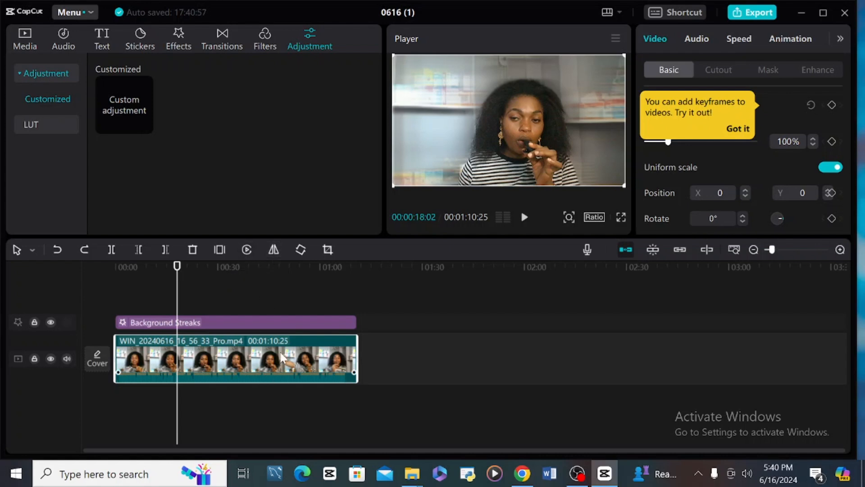
left_click(274, 249)
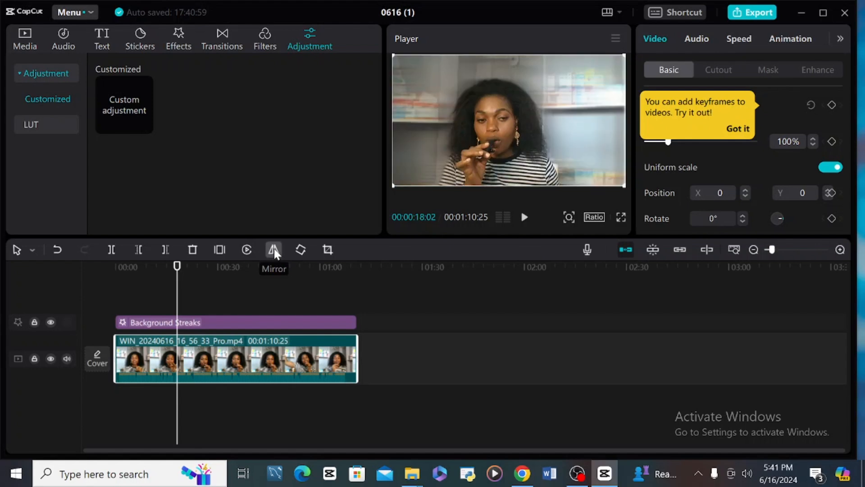
left_click(274, 249)
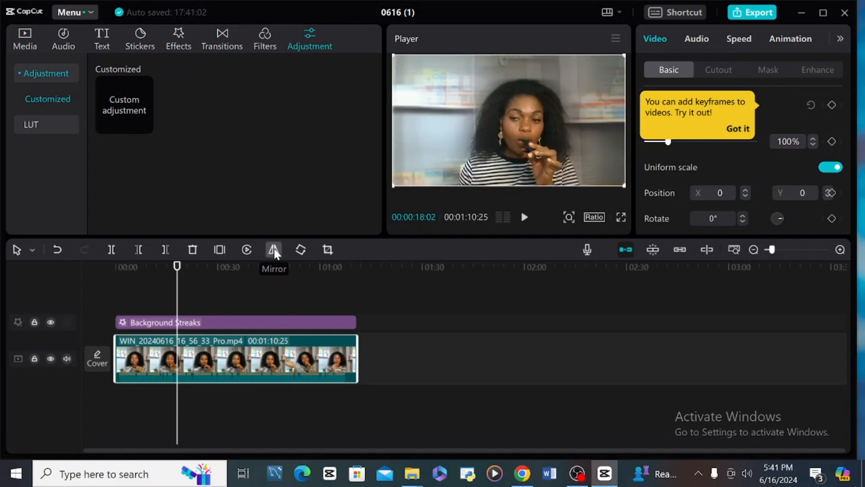
- Try rotating the clip in 90° steps to 270°, freely to about 345°, and by three further 90° turns
left_click(304, 249)
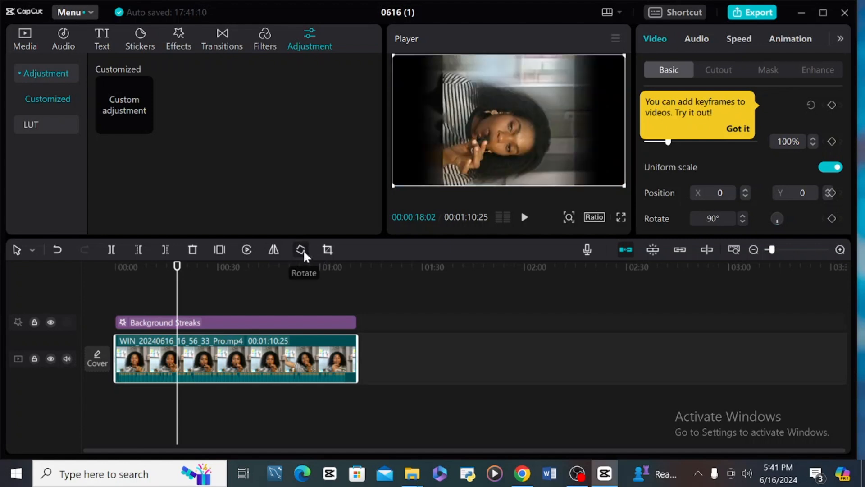
left_click(303, 250)
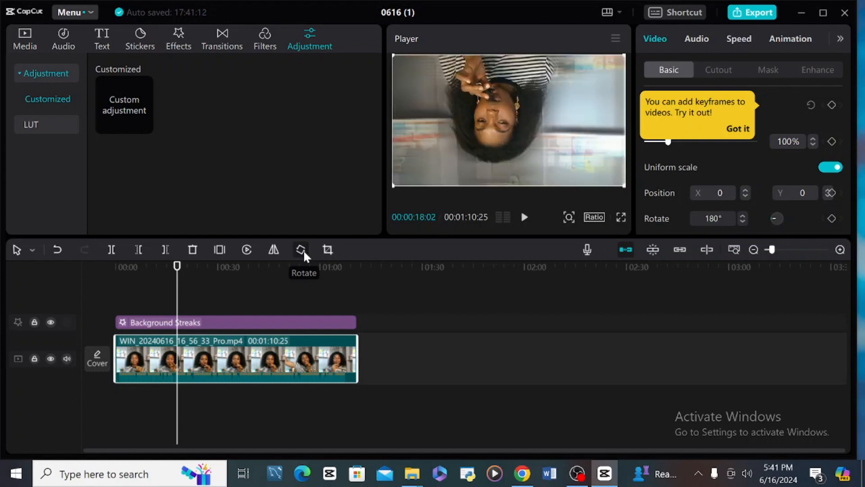
left_click(304, 250)
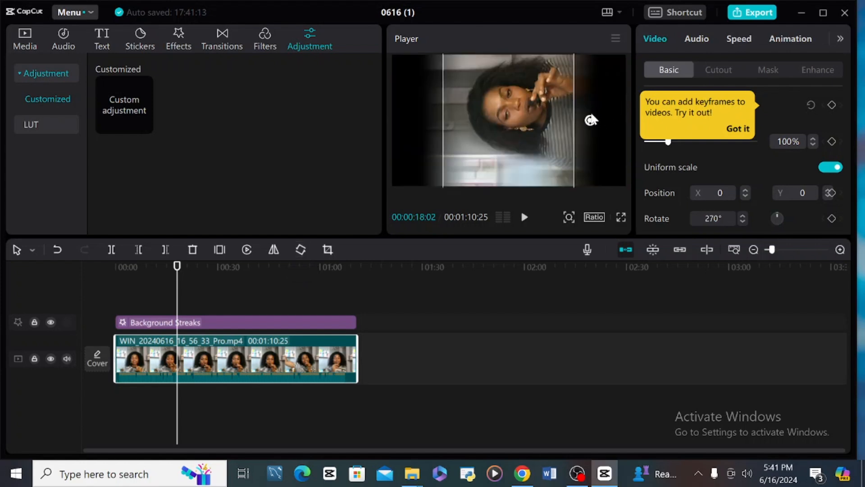
left_click_drag(591, 121, 517, 213)
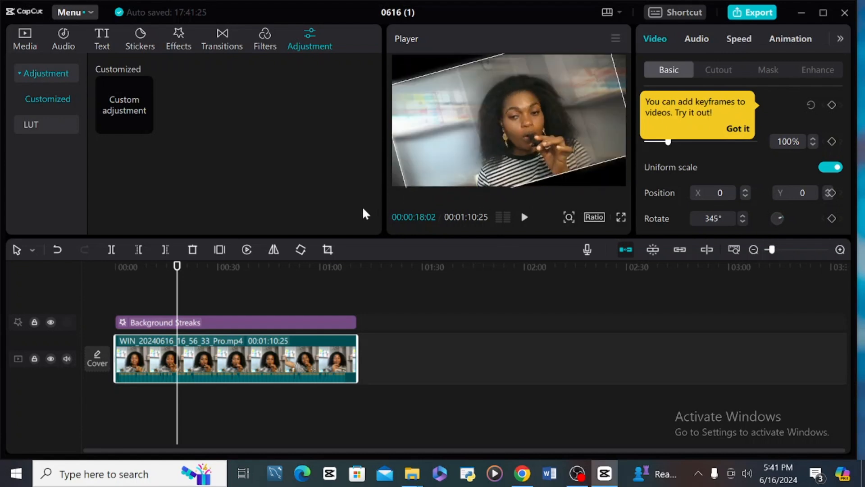
left_click(300, 252)
left_click(299, 250)
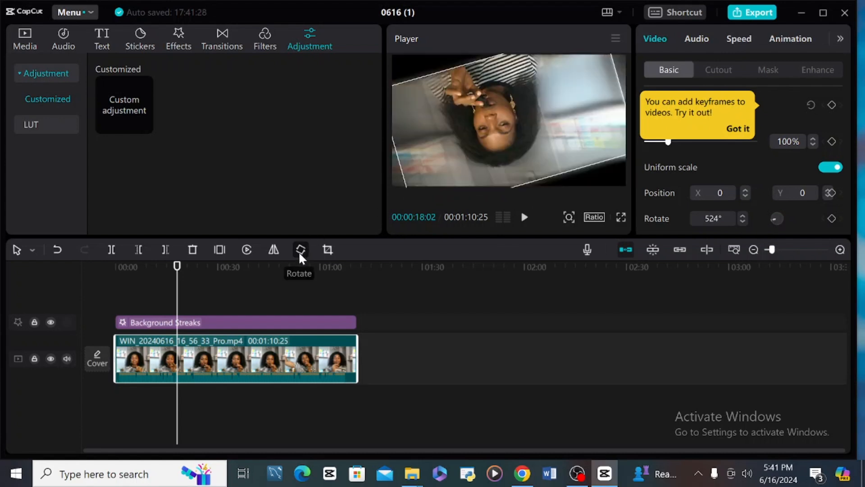
left_click(299, 251)
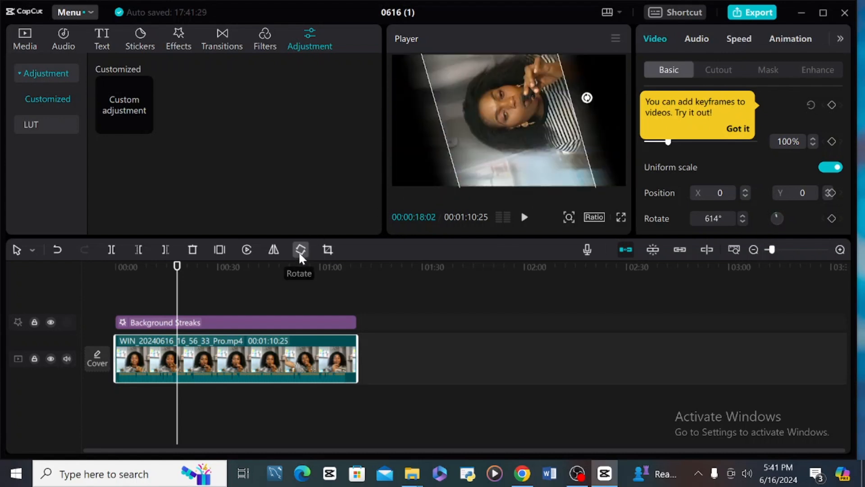
- Undo all of the clip's rotations back to 0°
left_click(55, 251)
left_click(55, 251)
left_click(56, 251)
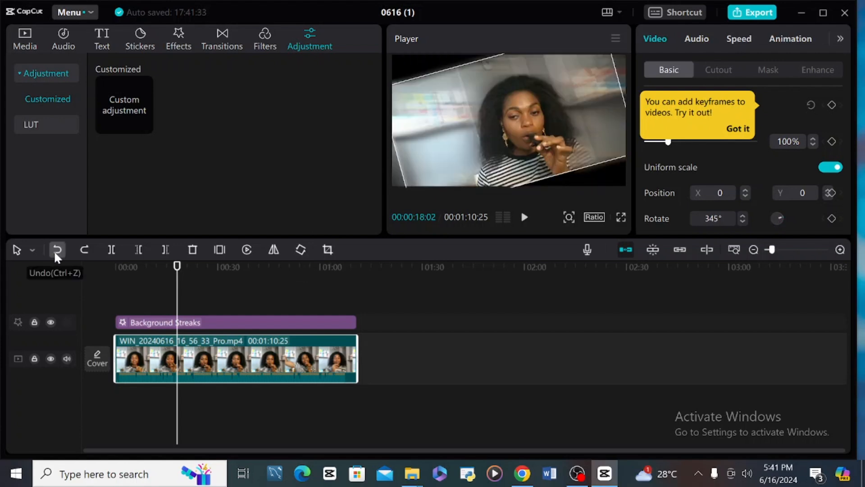
left_click(56, 252)
left_click(55, 251)
left_click(55, 252)
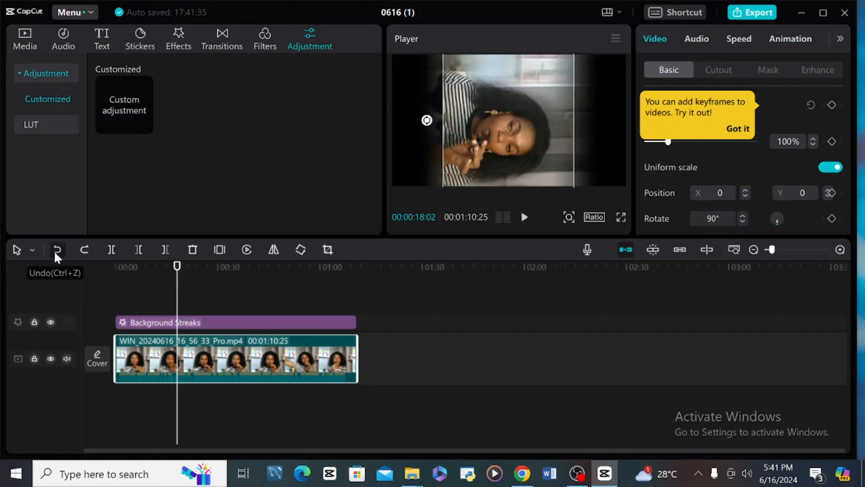
left_click(56, 252)
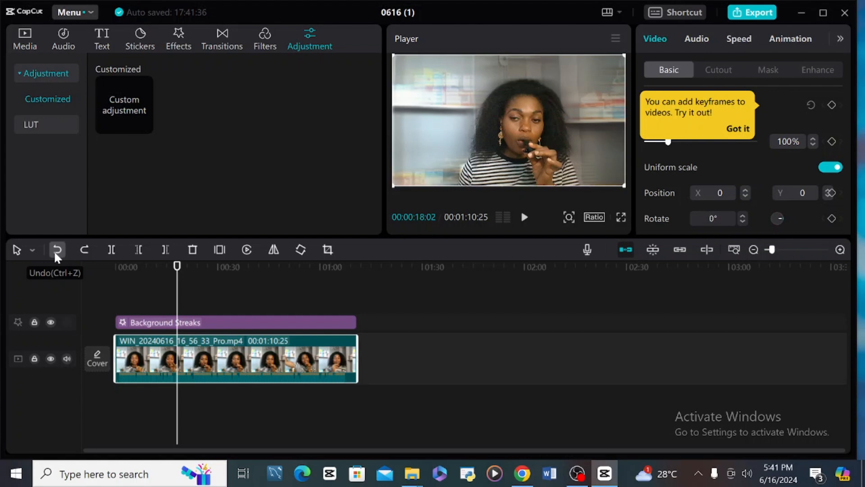
- Try a free-ratio crop that trims the clip's sides around the speaker, and close it without applying
left_click(328, 251)
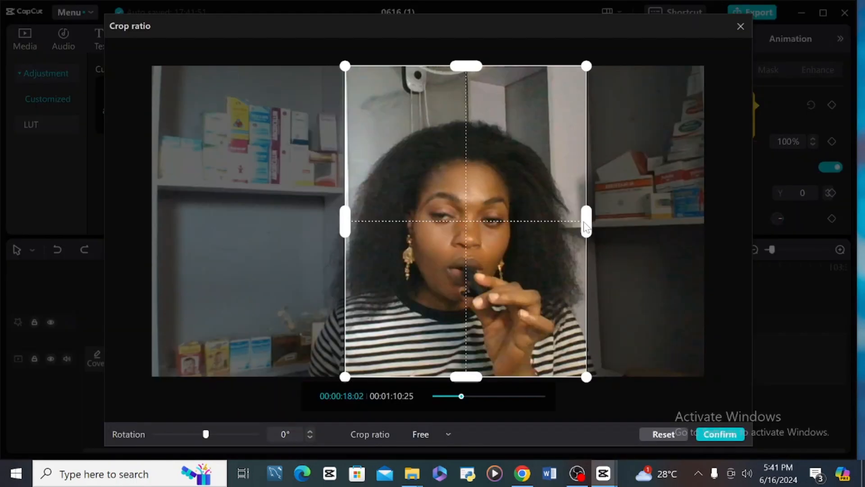
mouse_move(586, 226)
left_mouse_down()
mouse_move(614, 222)
mouse_move(590, 221)
left_mouse_up()
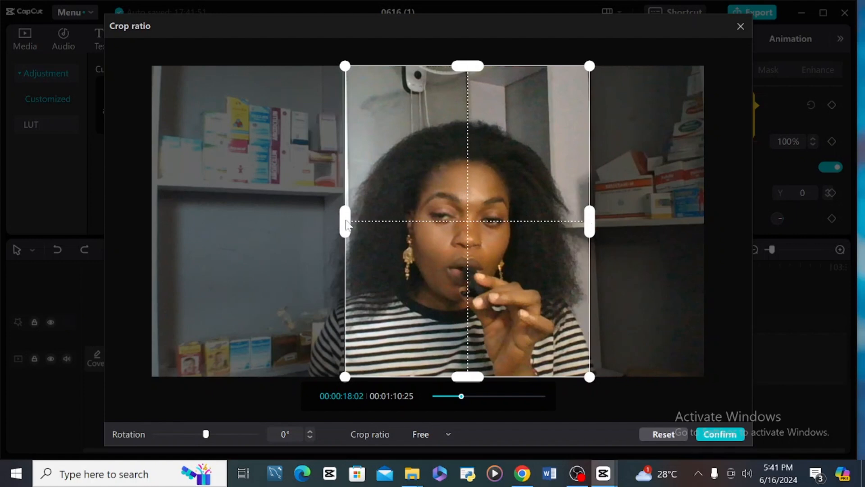
left_click_drag(344, 221, 341, 222)
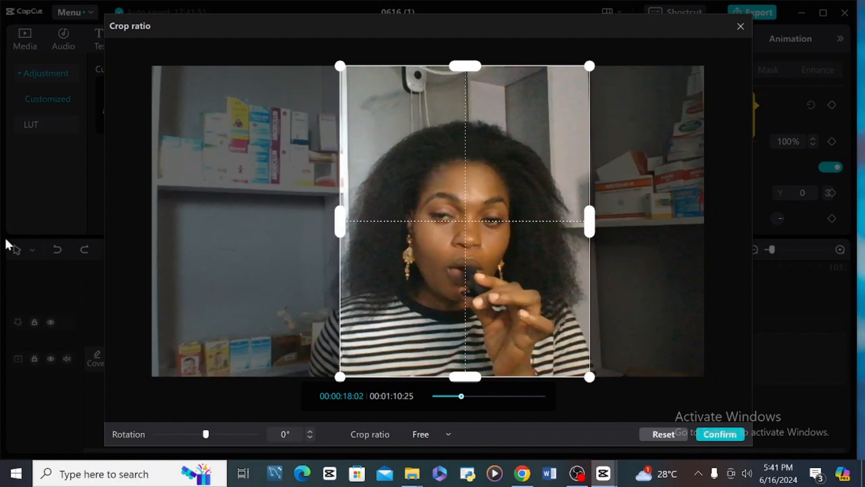
left_click(739, 27)
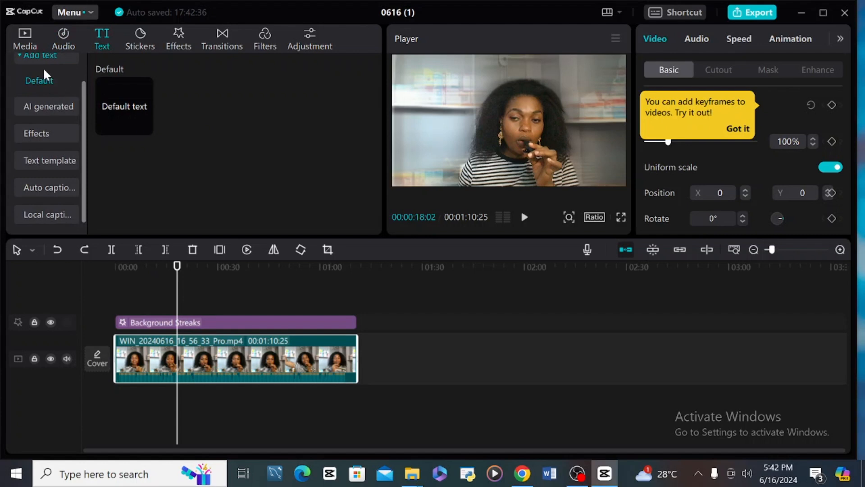
- Generate English auto captions for the video and play it from the beginning to check them
left_click(35, 188)
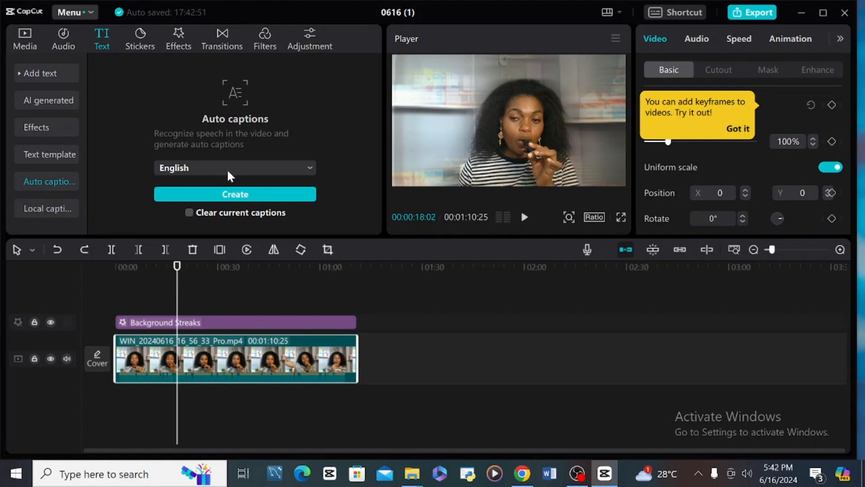
left_click(243, 193)
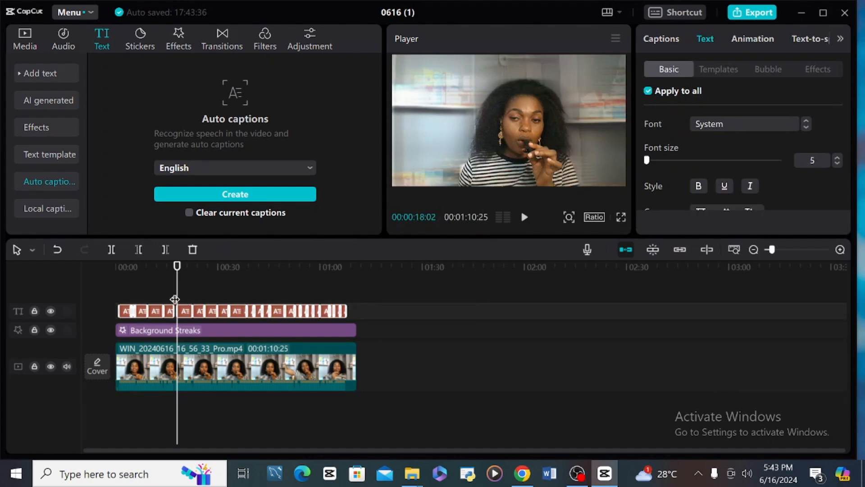
left_click_drag(175, 299, 63, 358)
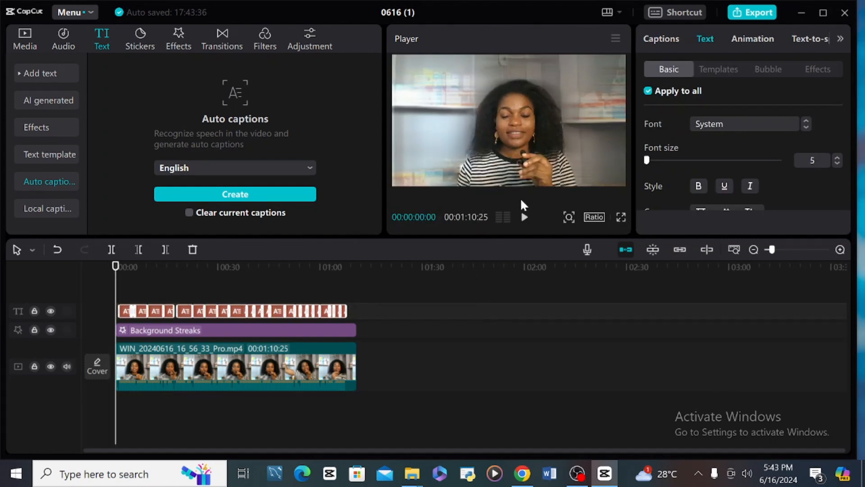
left_click(525, 218)
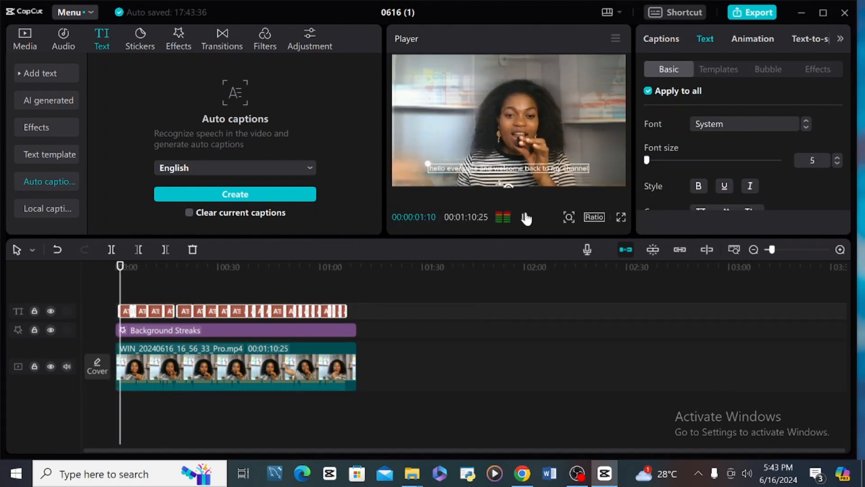